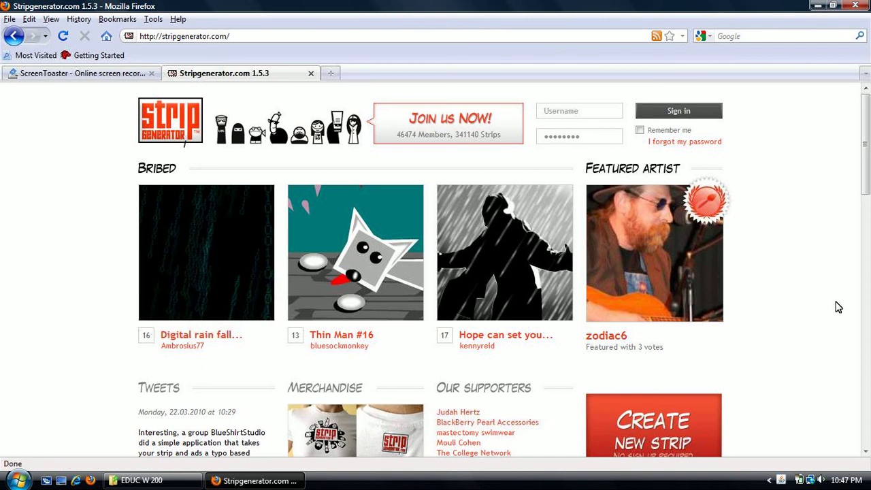
Scroll down the Strip Generator home page and start a new blank comic strip
scroll(819, 281, down, 2)
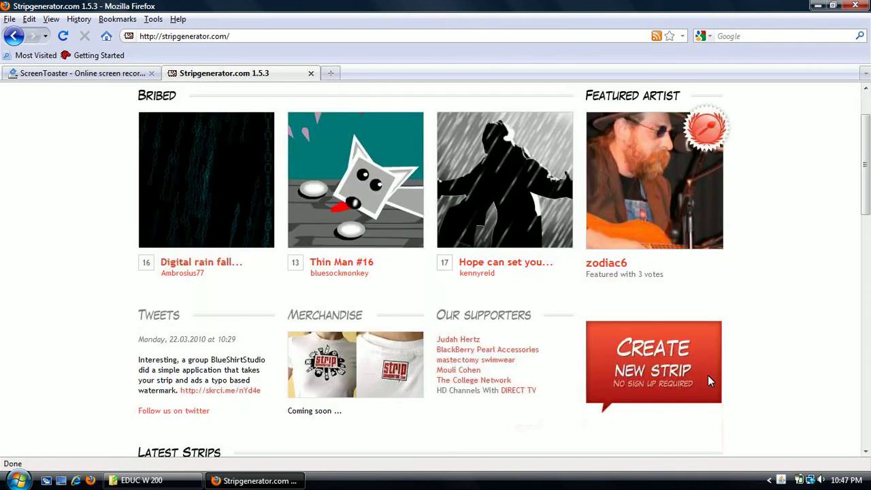
click(656, 364)
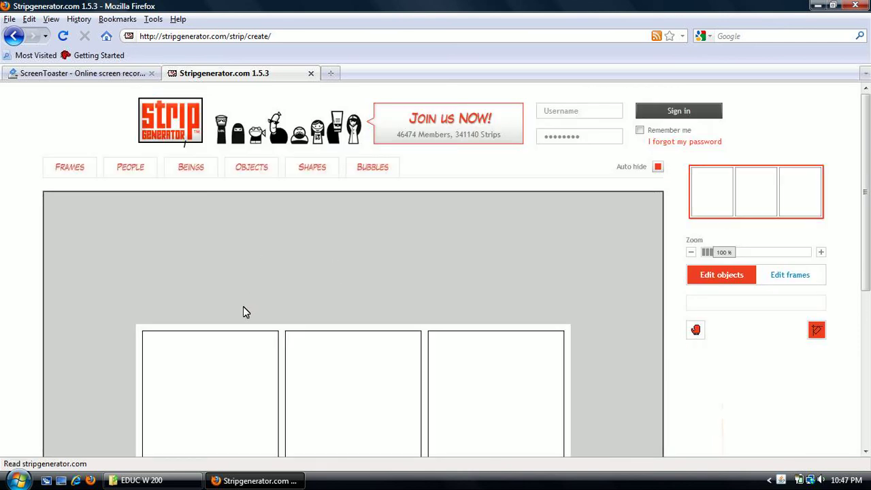
Preview the 2 rows and Full page frame layouts, then return to the 1 row layouts
scroll(285, 318, down, 2)
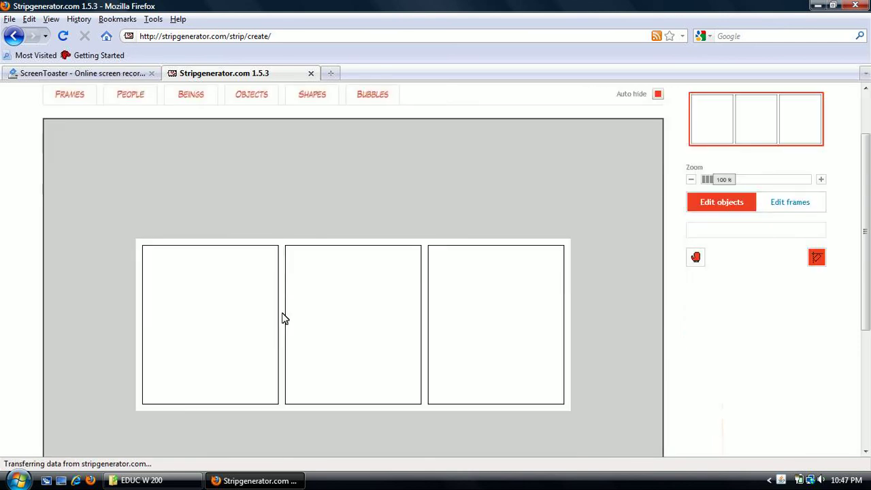
click(65, 101)
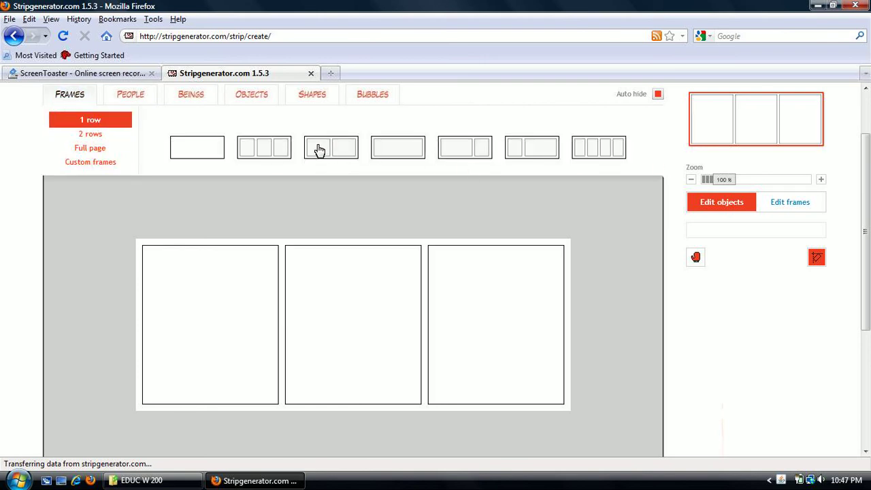
click(92, 135)
click(99, 150)
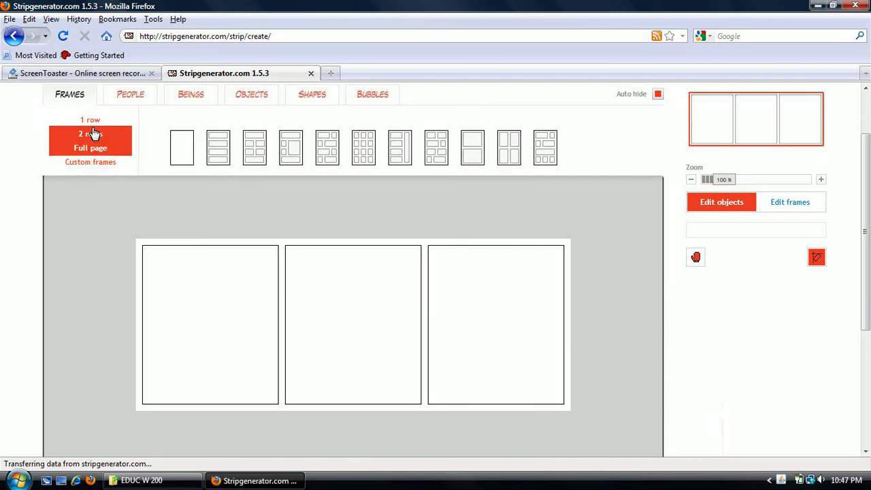
click(94, 125)
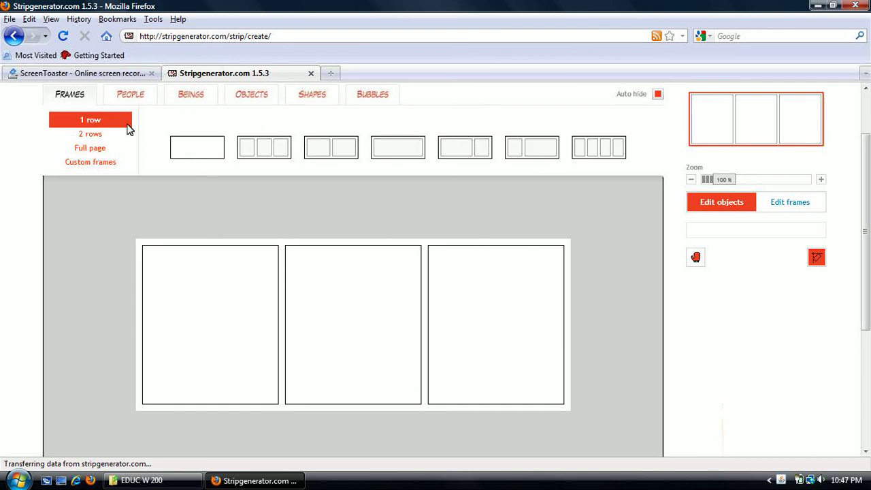
From the People palette, place the woman and the thin hat-wearing man on the canvas
click(128, 99)
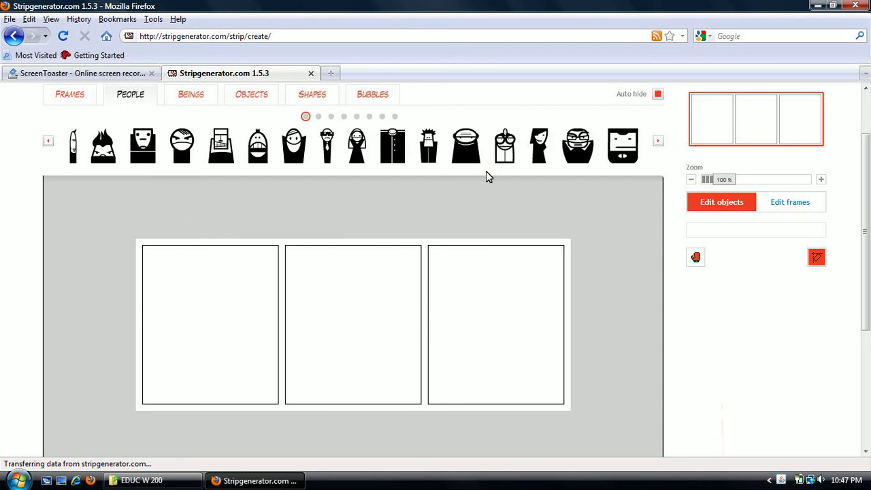
drag(539, 157, 111, 191)
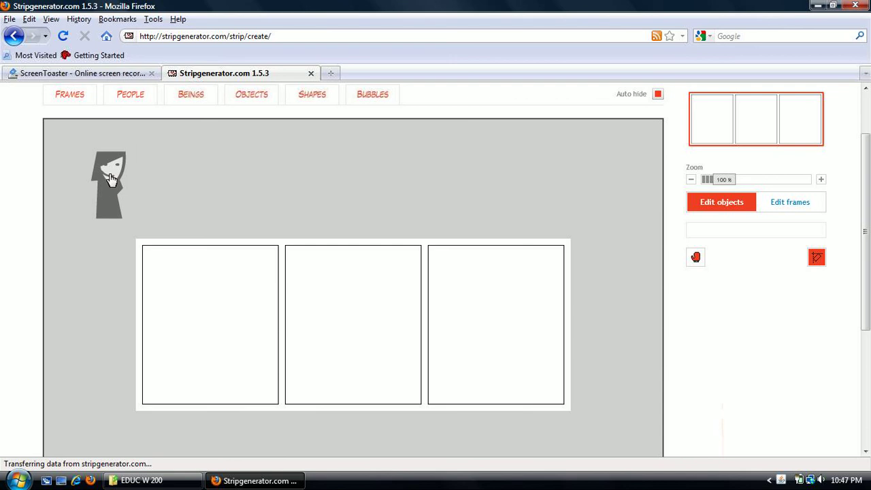
click(116, 97)
click(662, 142)
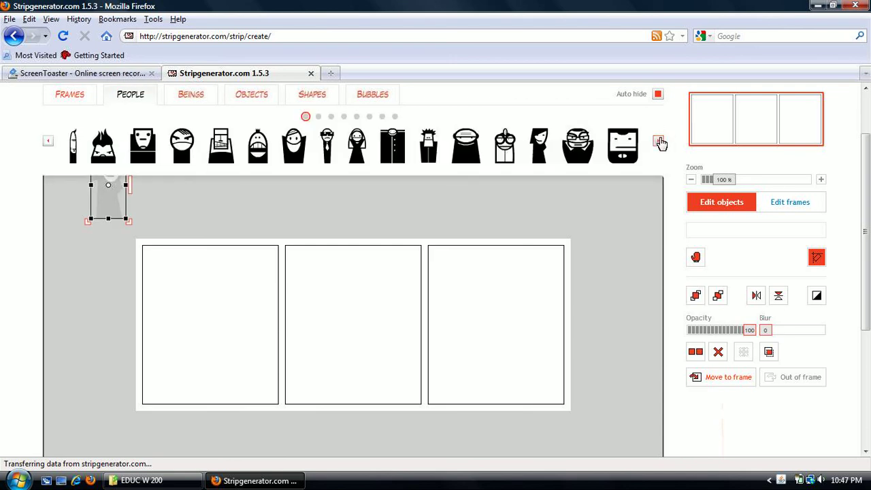
click(661, 143)
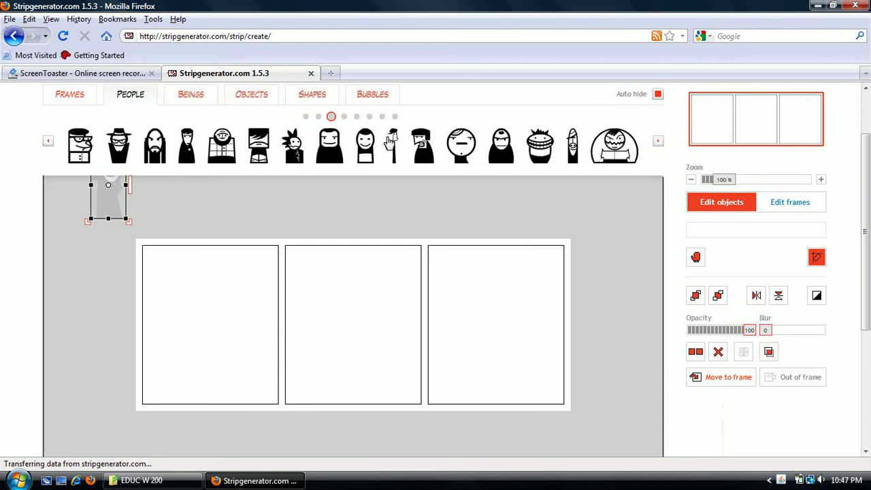
drag(393, 144, 166, 184)
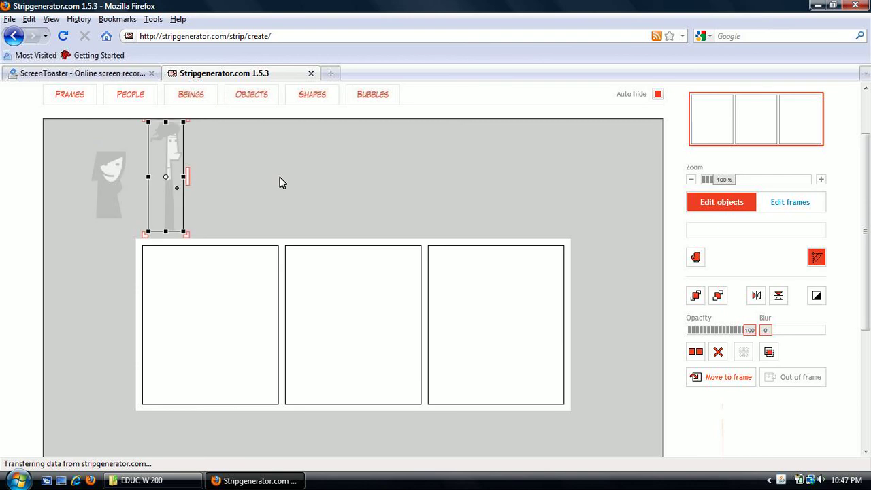
From the Beings palette, add the Powerpuff-style girl and Batman to the canvas
click(192, 103)
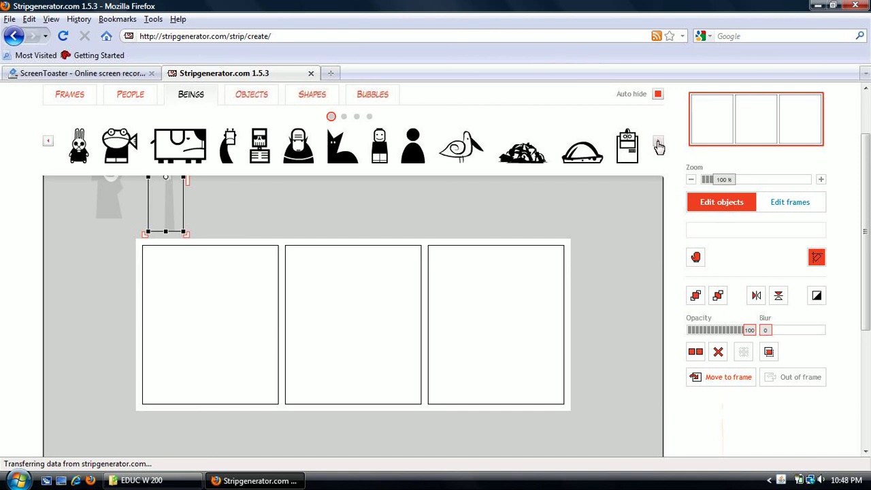
click(658, 145)
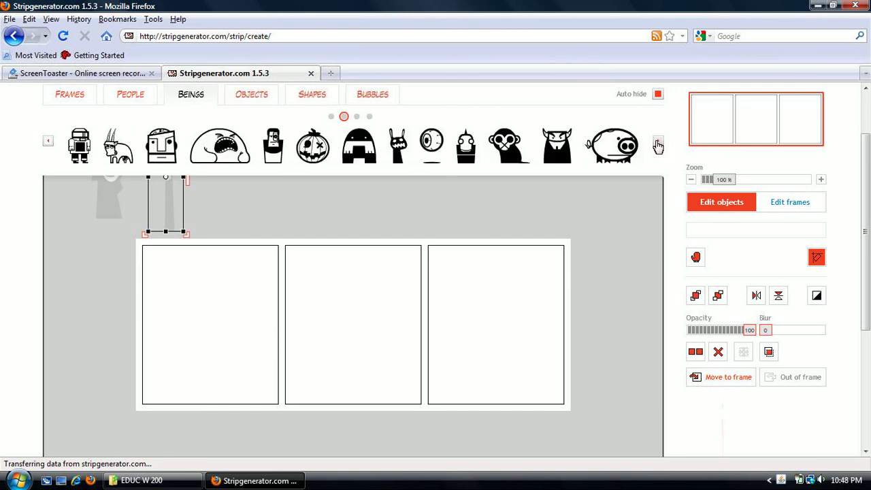
click(658, 145)
click(658, 145)
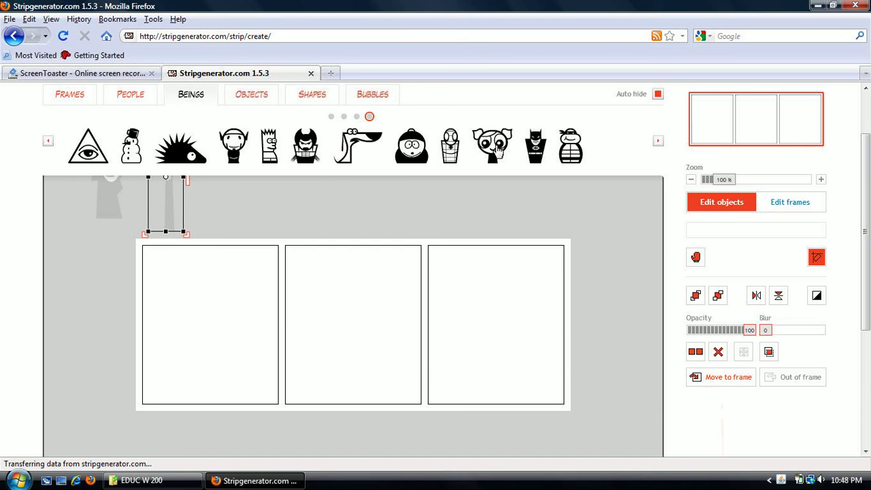
drag(499, 150, 234, 187)
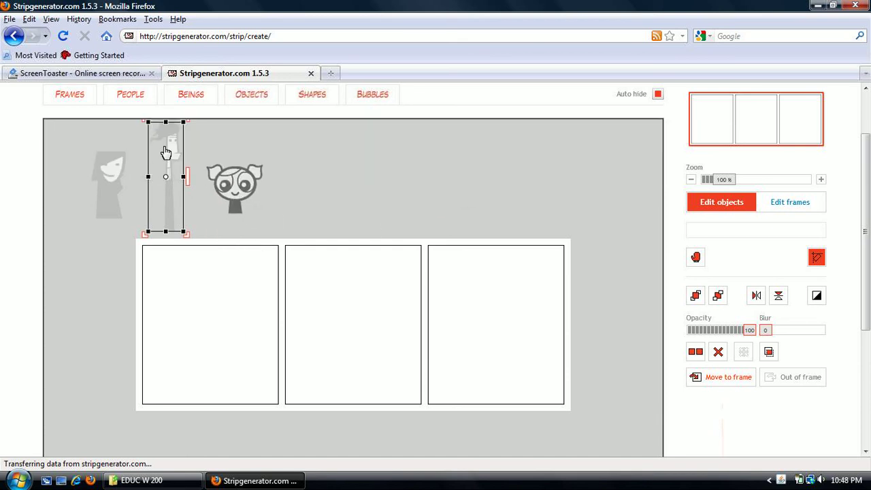
mouse_move(198, 100)
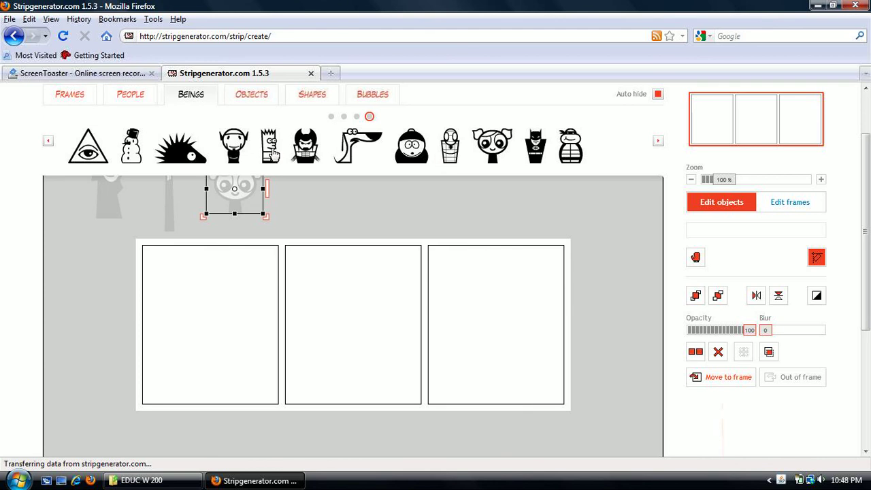
drag(537, 153, 321, 182)
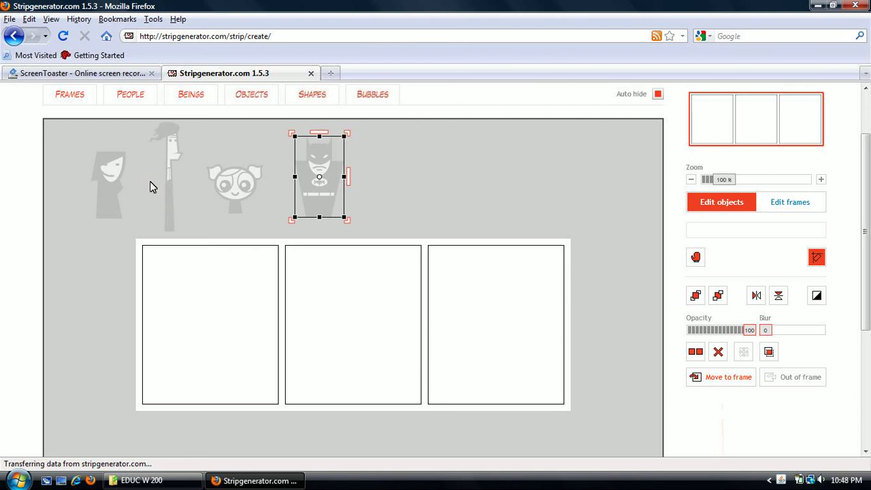
Move Batman into the first panel and shrink him, then place the tall man beside him
drag(316, 211, 183, 368)
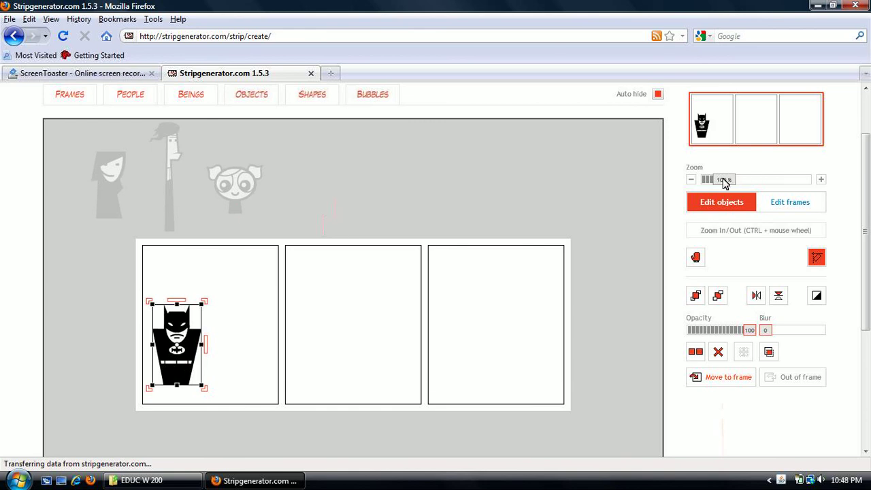
drag(724, 181, 755, 179)
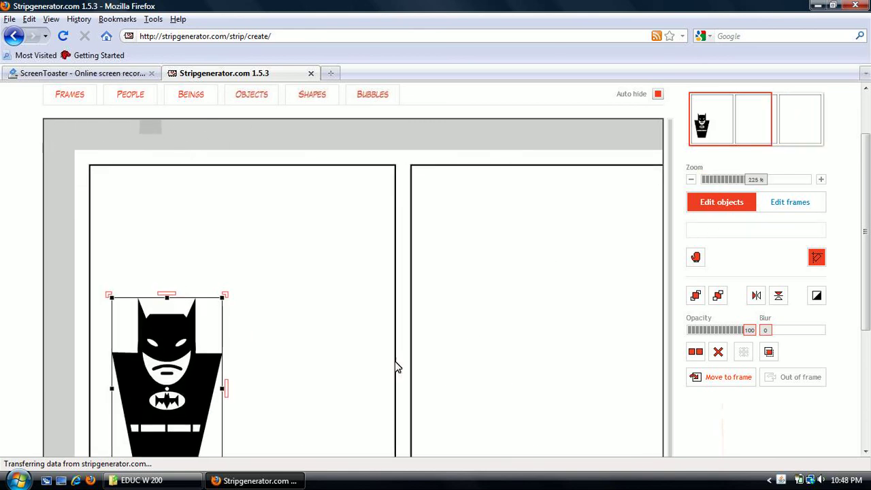
drag(210, 315, 177, 312)
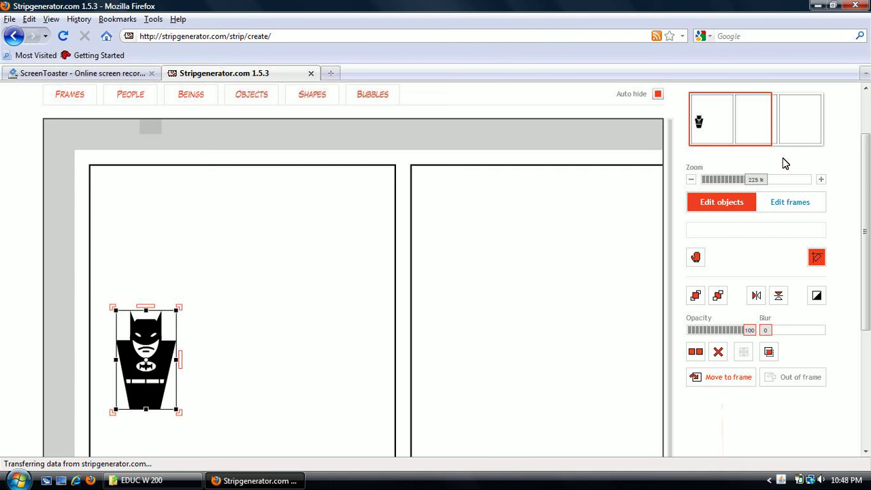
click(691, 179)
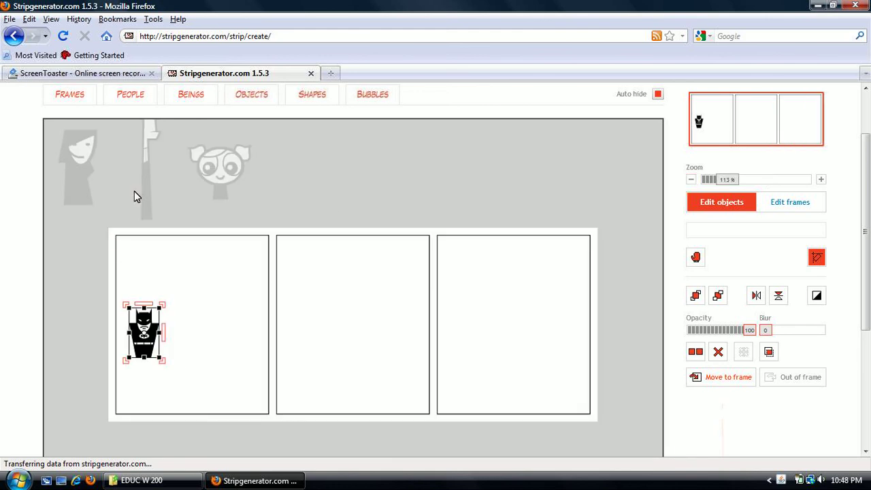
drag(145, 188, 215, 343)
drag(204, 292, 206, 332)
Put the Powerpuff girl and the woman into the second panel on the same baseline
drag(217, 201, 372, 350)
drag(78, 178, 403, 338)
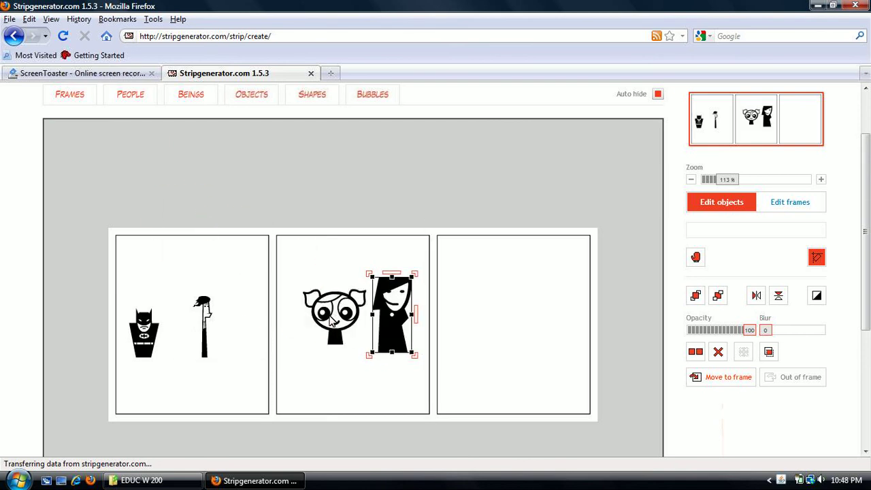
drag(326, 329, 313, 377)
drag(388, 329, 391, 372)
Set the wide-brimmed hat from the Objects palette on the woman's head in panel two
click(252, 99)
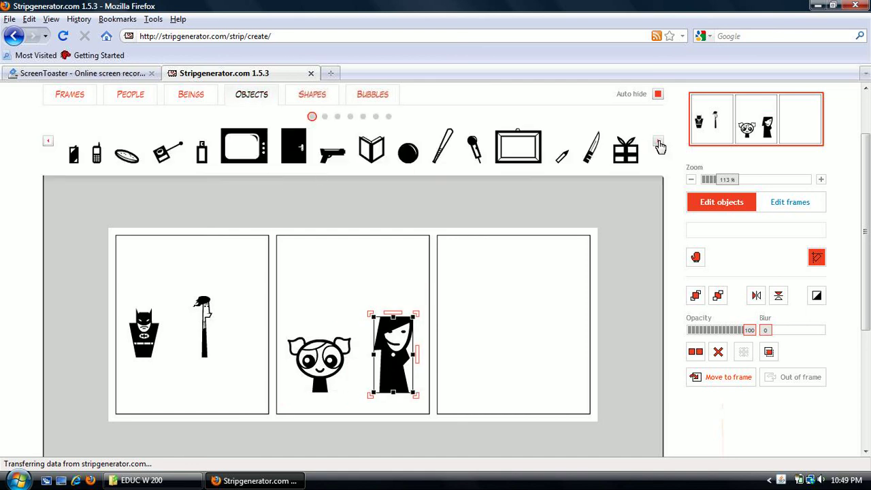
click(658, 145)
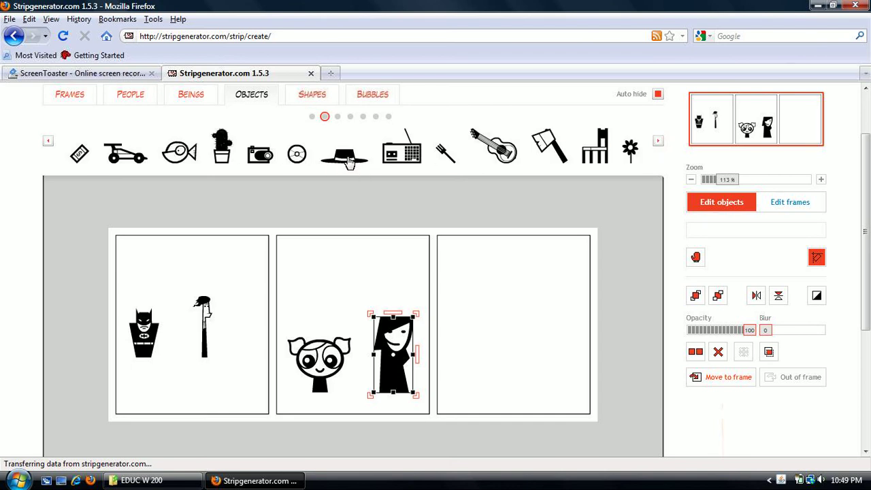
drag(354, 167, 397, 311)
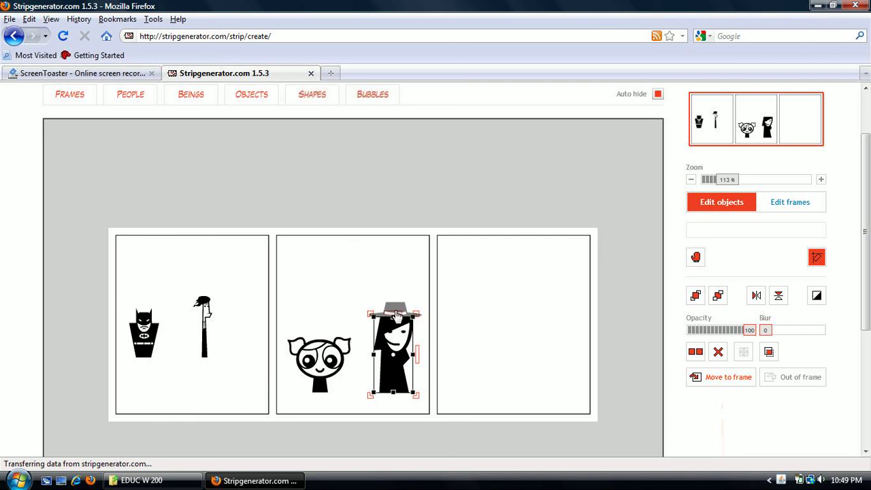
click(398, 313)
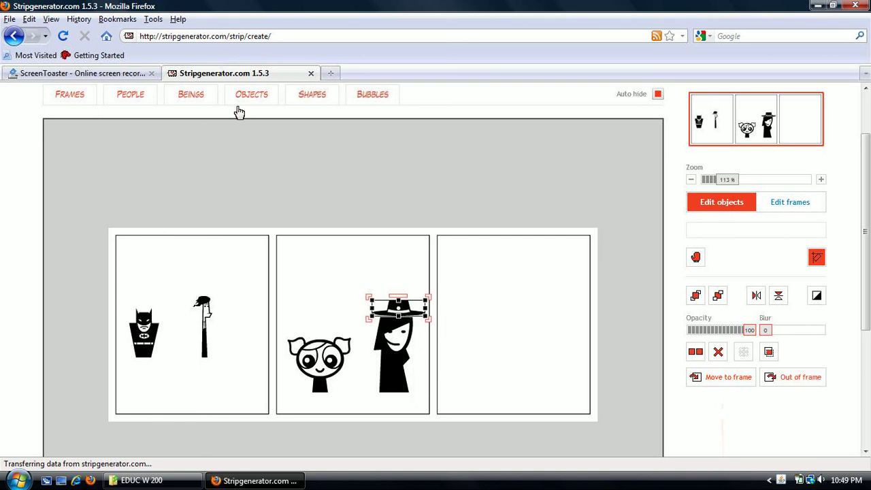
Browse three pages of Shapes, then show the speech-bubble styles
click(326, 107)
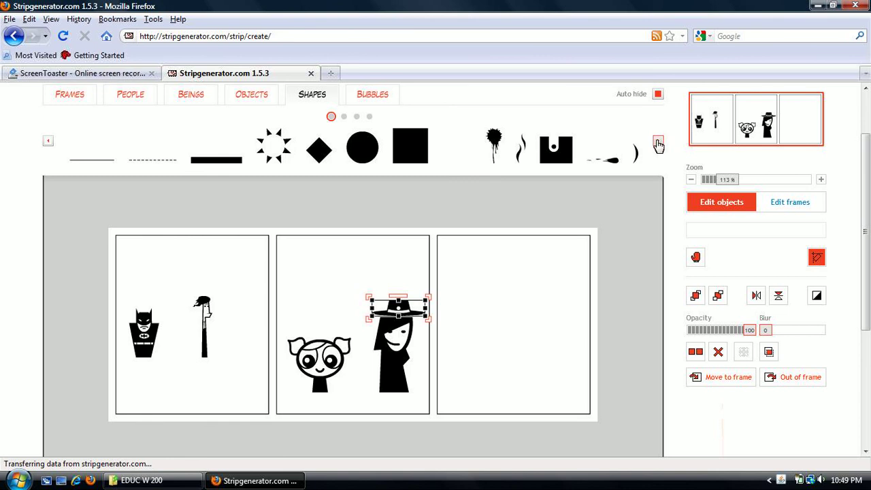
click(657, 143)
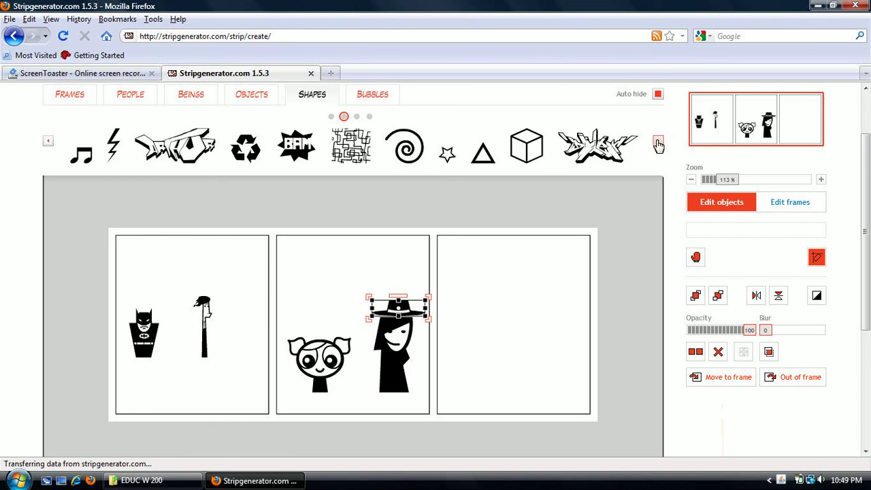
click(657, 144)
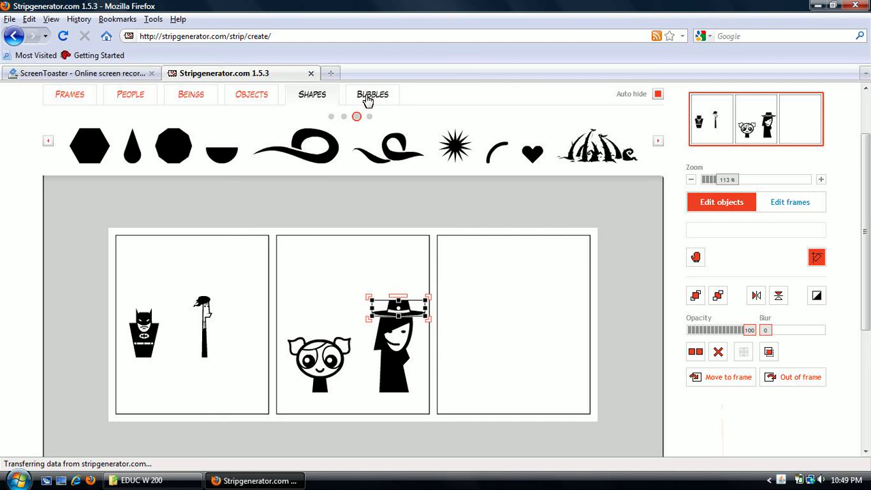
click(389, 102)
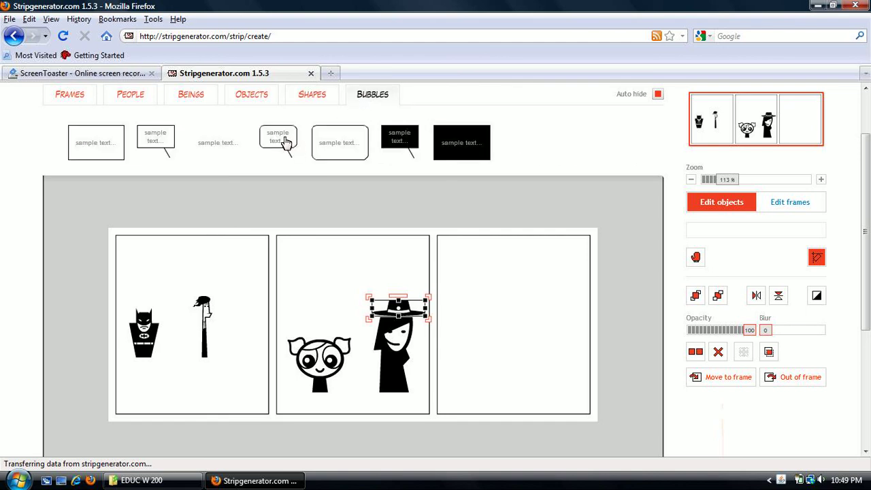
Add a rounded bubble reading 'Hello!' in panel two, shrink it and aim its tail at the girl
drag(286, 141, 319, 284)
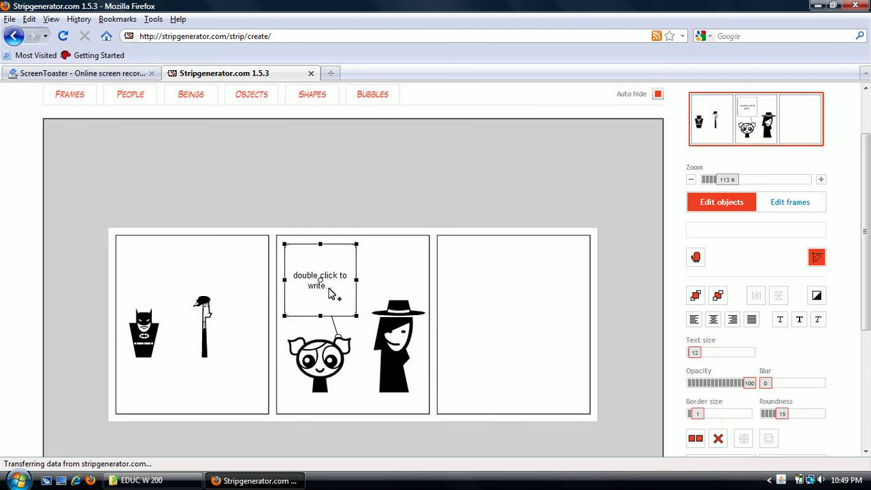
double_click(328, 290)
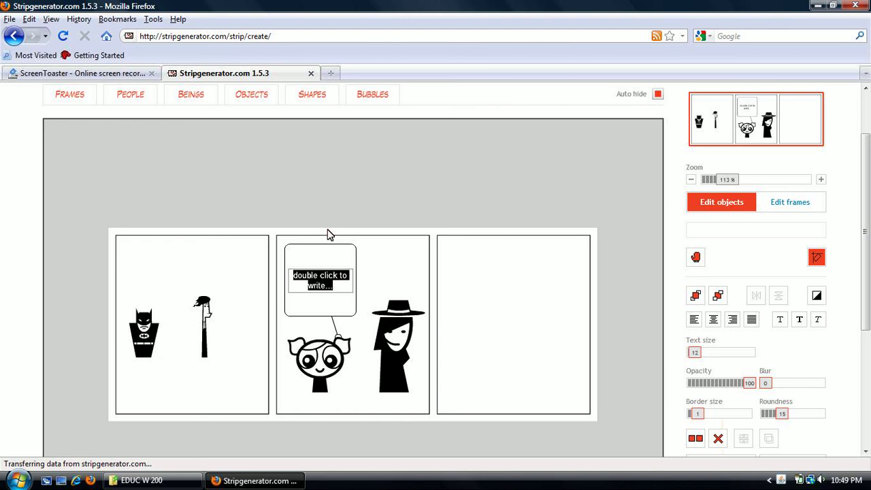
text(Hello!)
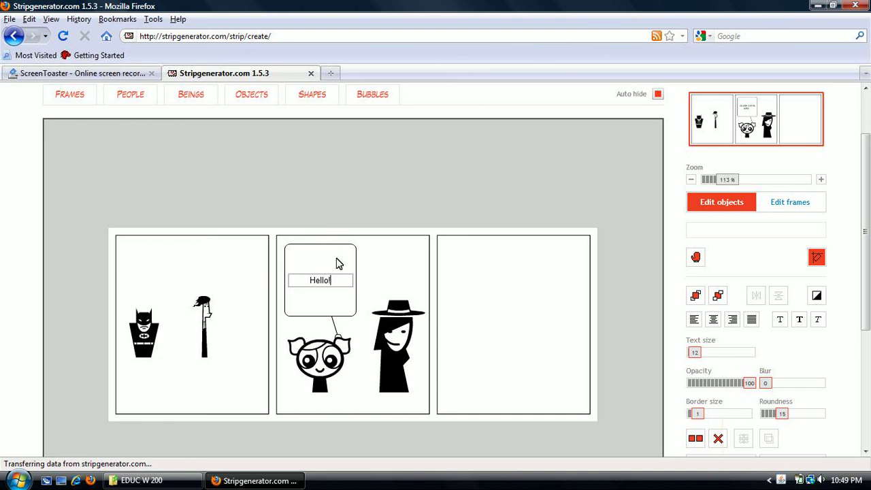
click(333, 257)
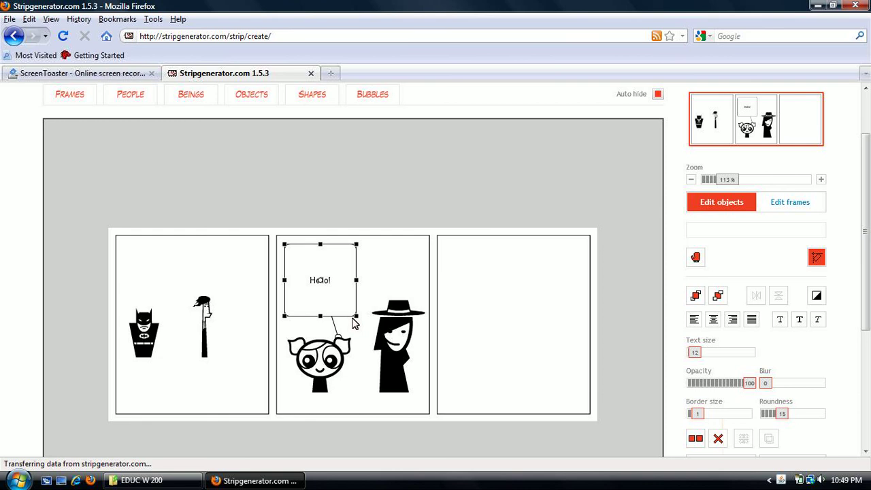
drag(352, 318, 333, 299)
drag(341, 333, 319, 333)
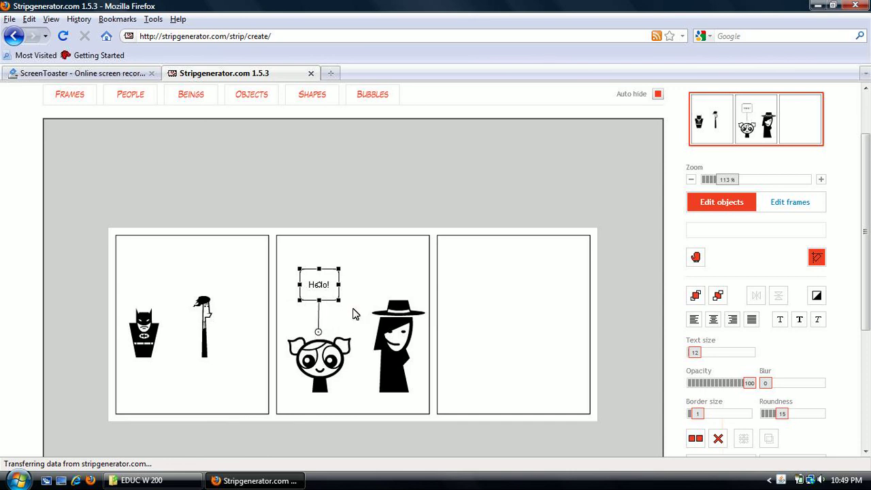
click(419, 285)
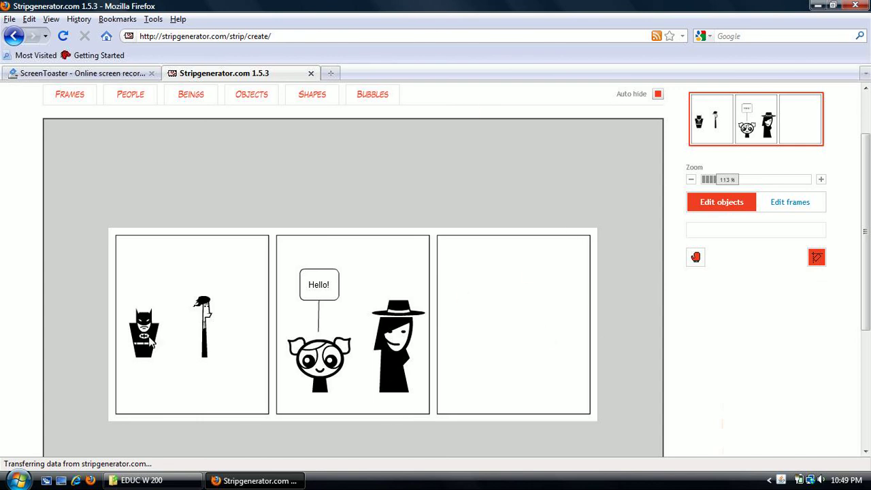
Lower Batman in the first panel, then duplicate him into panel three and remove the copy
drag(145, 336, 164, 380)
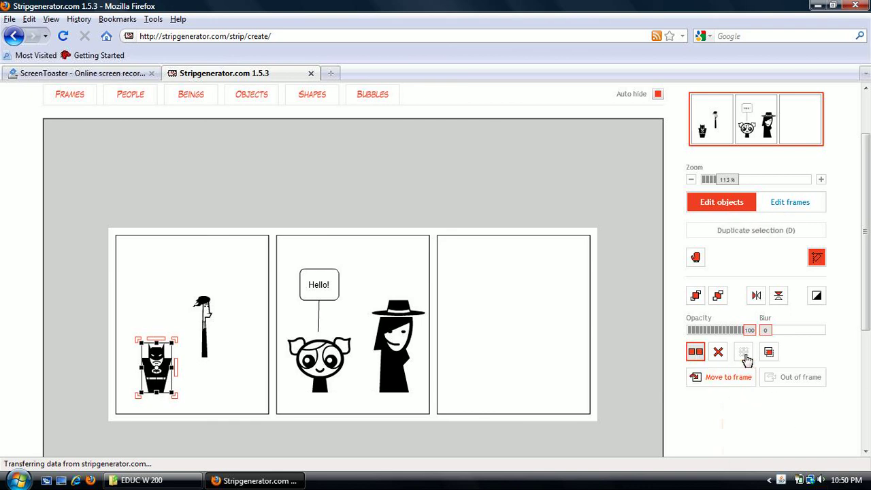
key(d)
drag(162, 393, 505, 348)
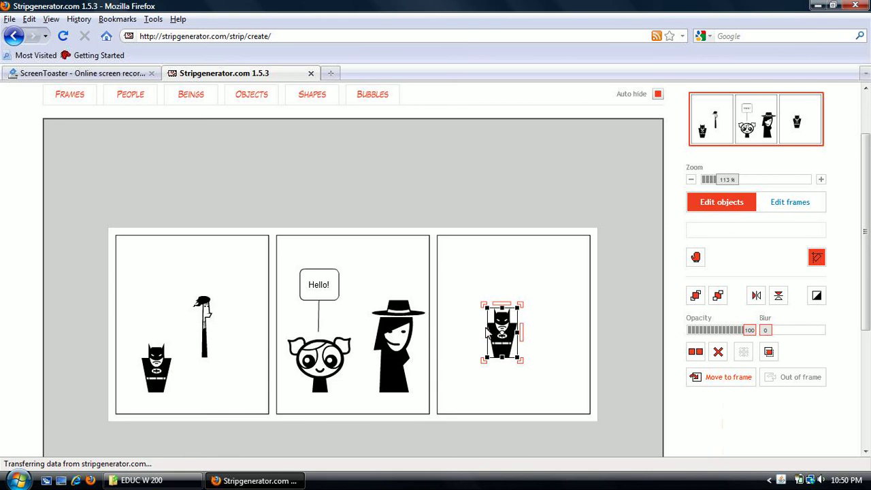
click(720, 355)
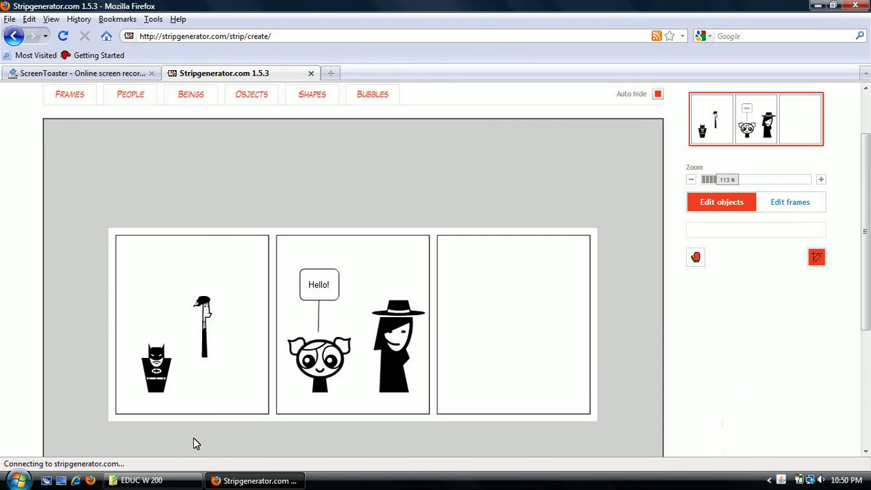
Try Batman's Opacity and Blur sliders, leaving him opaque and unblurred
click(152, 362)
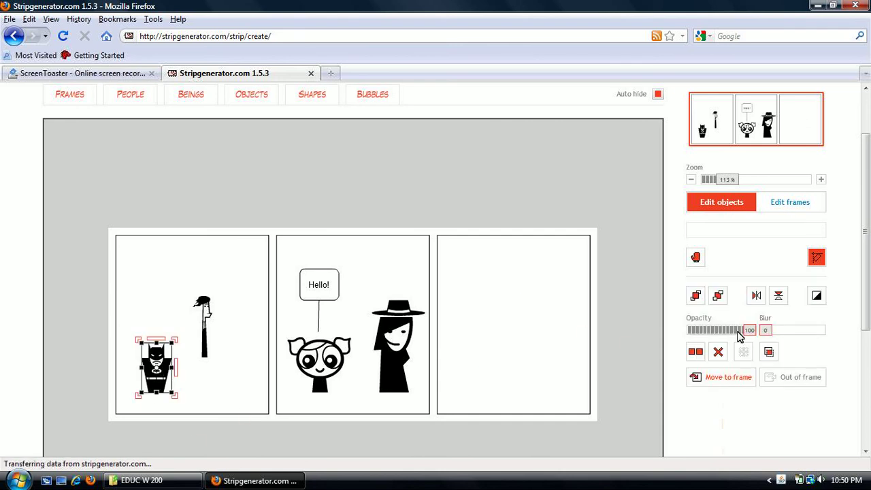
mouse_move(749, 332)
mouse_down()
mouse_move(696, 337)
mouse_move(761, 331)
mouse_up()
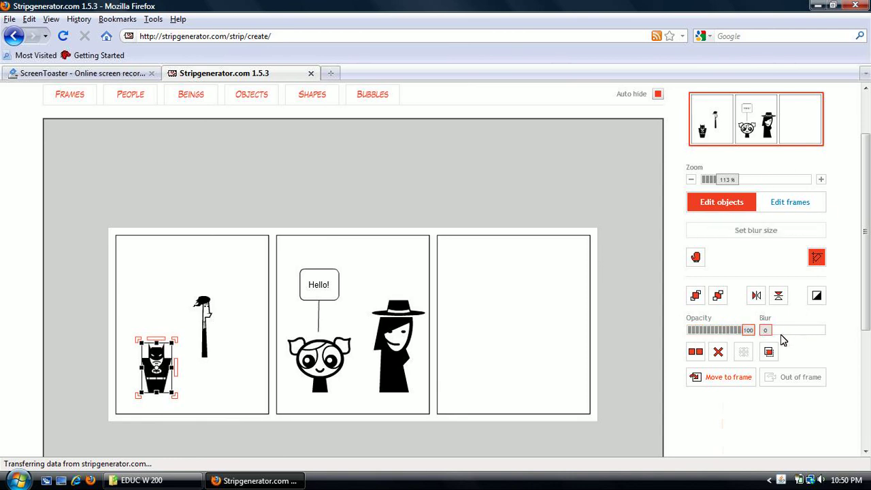
mouse_move(775, 333)
mouse_down()
mouse_move(817, 330)
mouse_move(767, 331)
mouse_up()
Place a guitar from the Objects palette in the first panel beside Batman
click(255, 104)
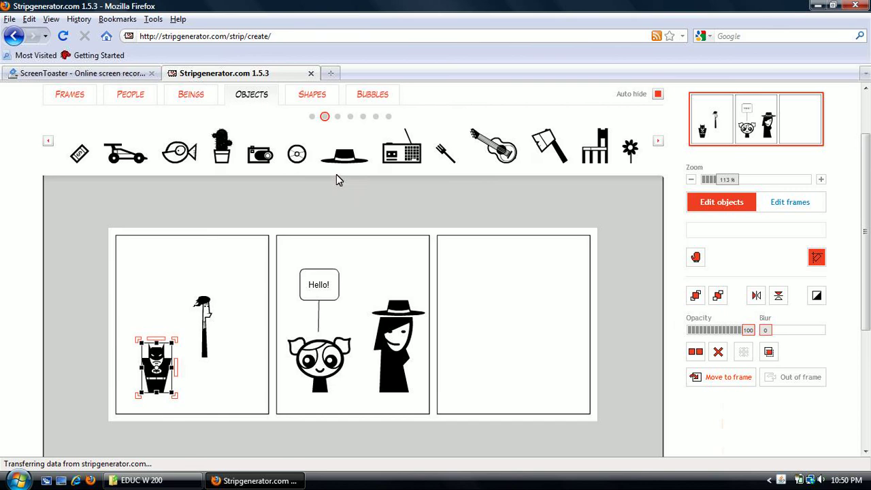
click(512, 160)
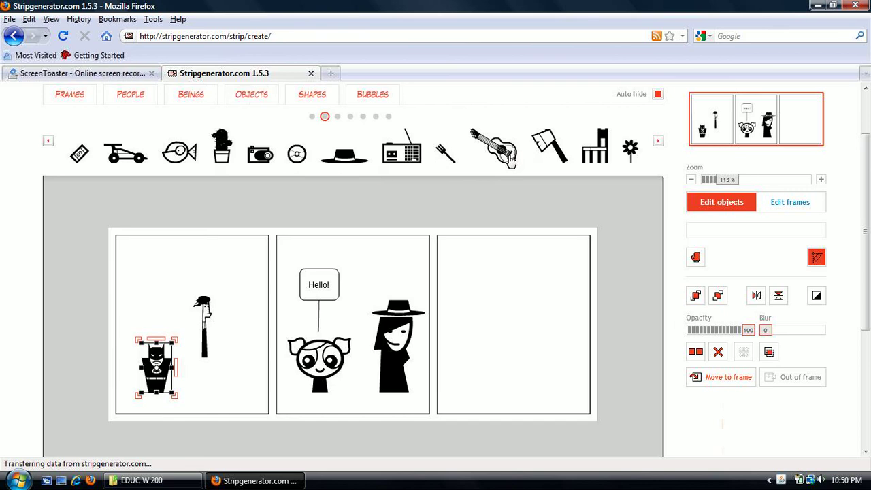
drag(512, 177, 179, 381)
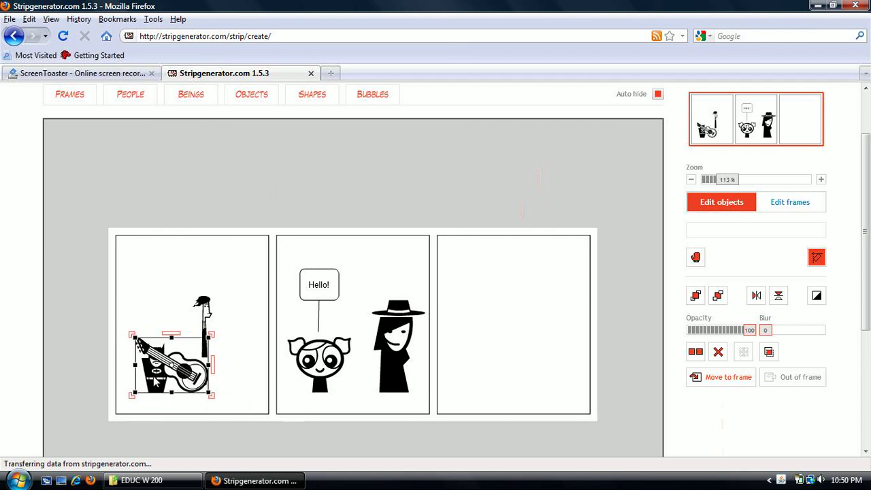
Test To back and To front on Batman, finishing with him in front of the guitar
click(157, 383)
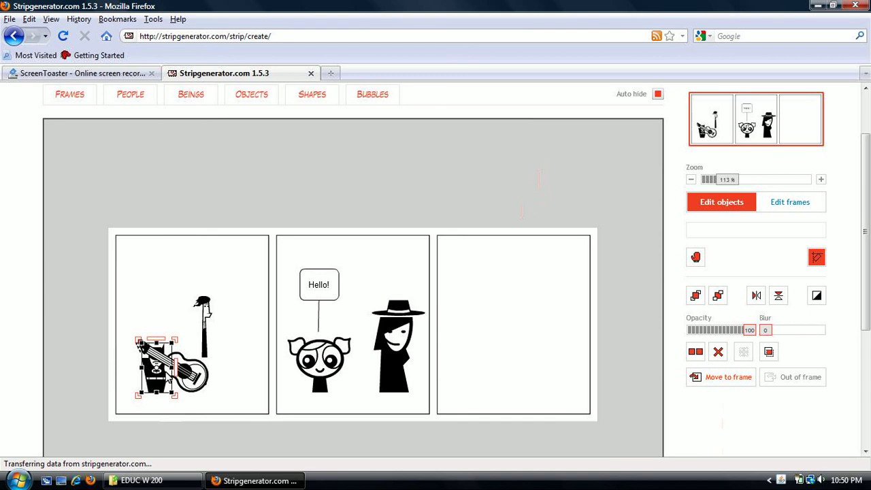
click(718, 296)
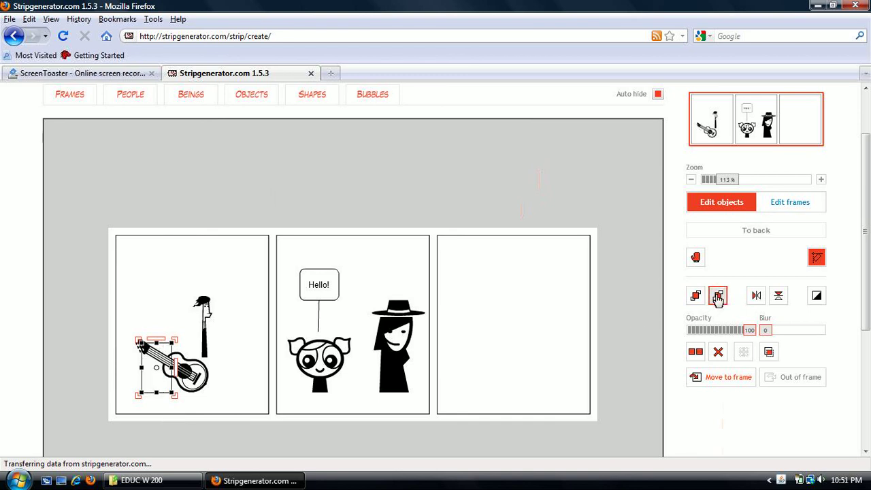
click(695, 297)
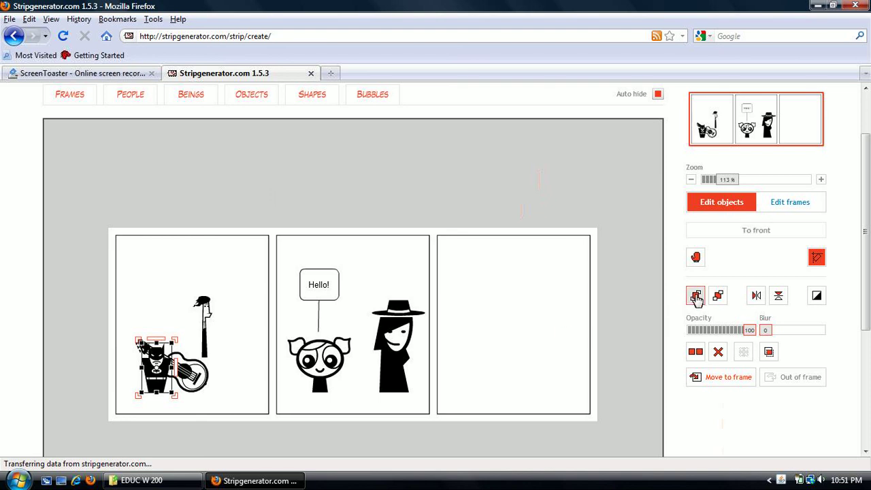
click(719, 296)
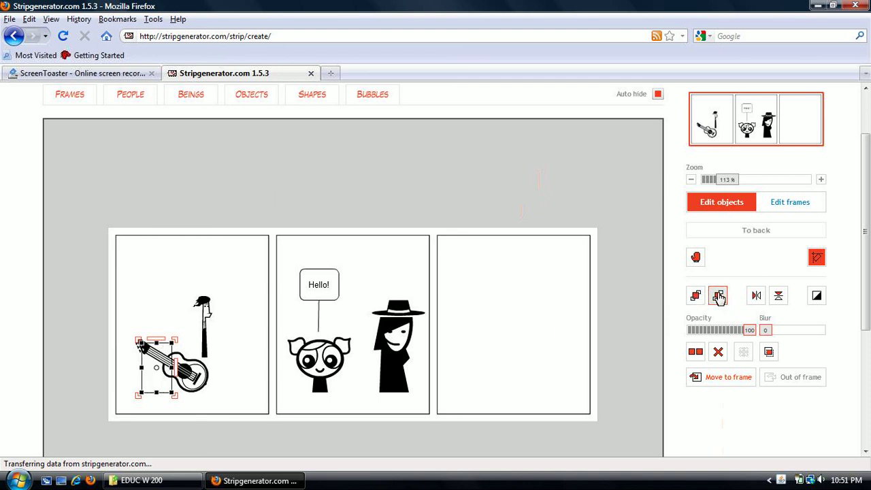
click(695, 295)
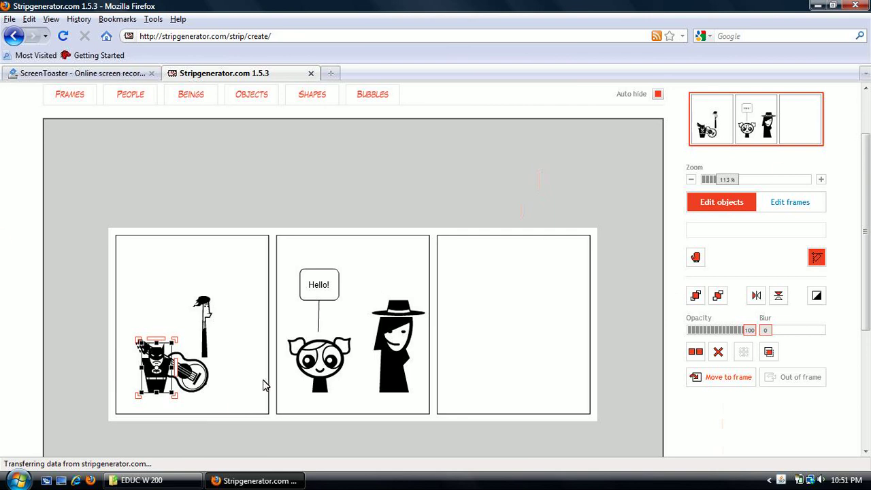
Move the guitar in front of the tall man and flip it horizontally, undoing trial vertical flip and invert
drag(190, 388, 228, 393)
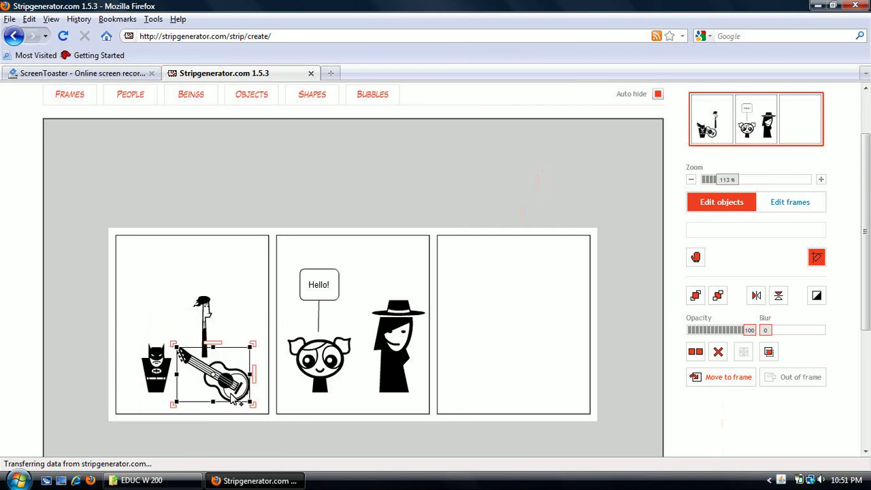
click(757, 297)
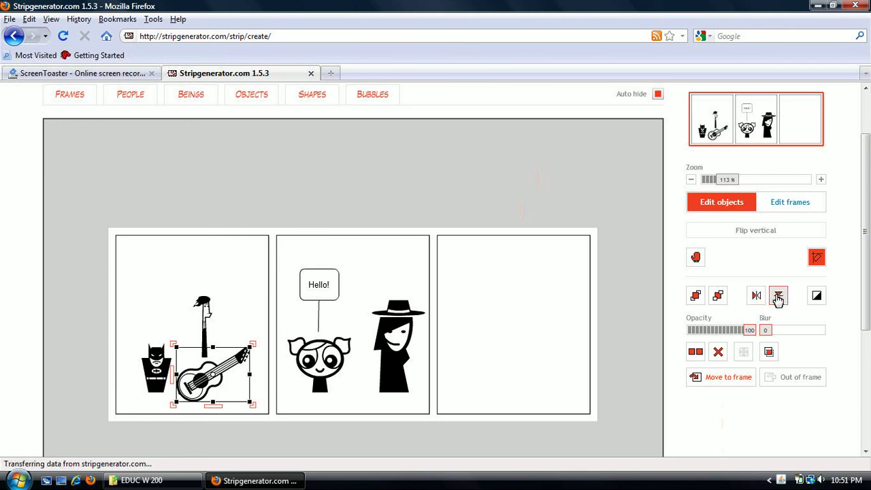
click(779, 297)
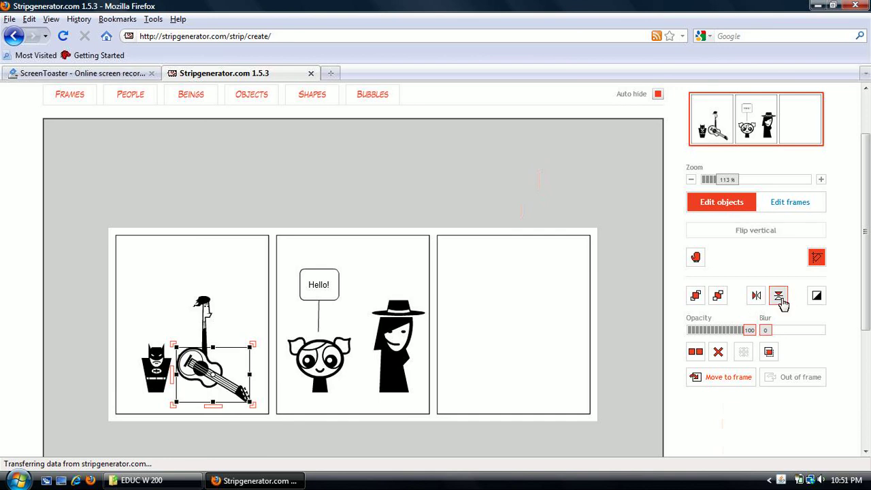
click(783, 304)
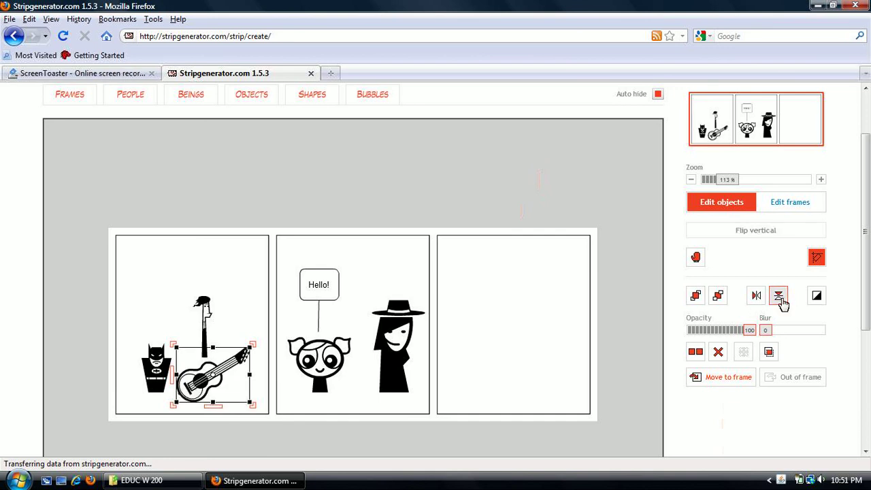
click(816, 297)
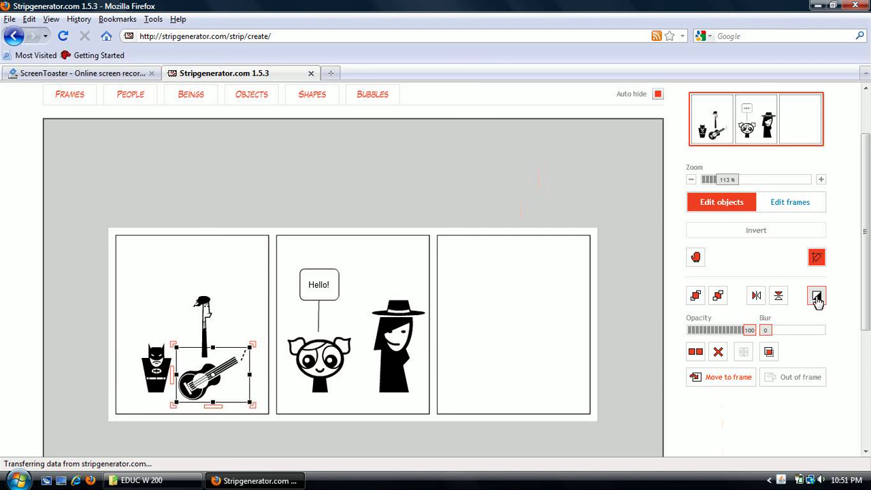
click(818, 302)
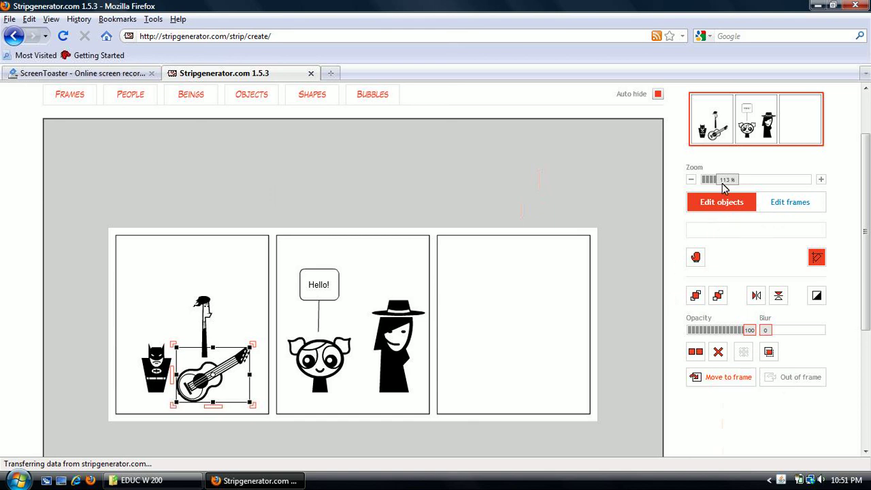
mouse_move(727, 182)
mouse_down()
mouse_move(742, 181)
mouse_move(721, 183)
mouse_up()
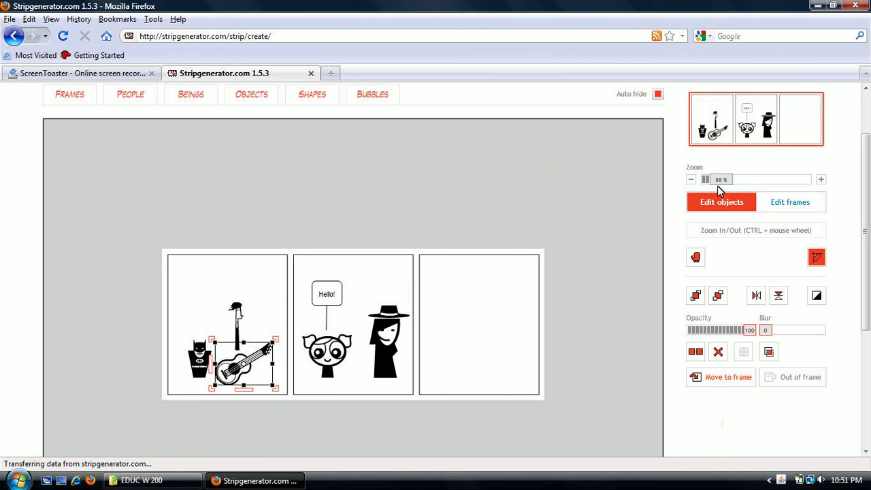
scroll(572, 270, down, 5)
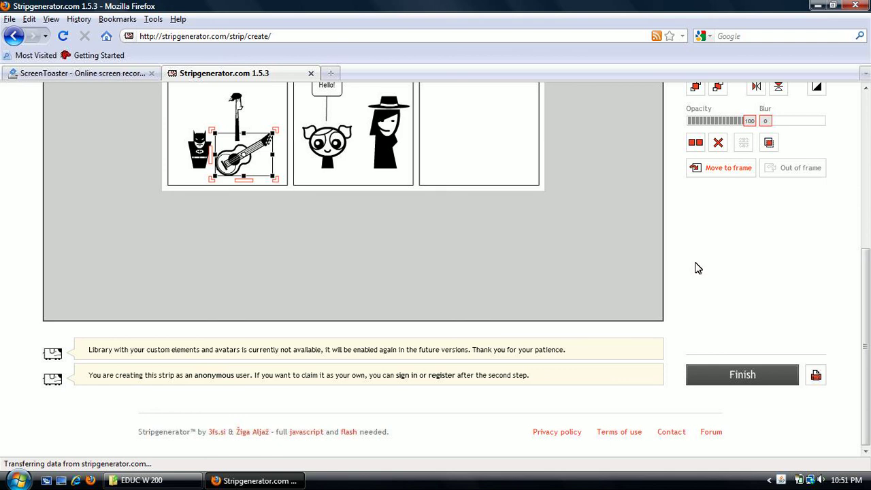
scroll(696, 266, up, 5)
scroll(665, 286, up, 2)
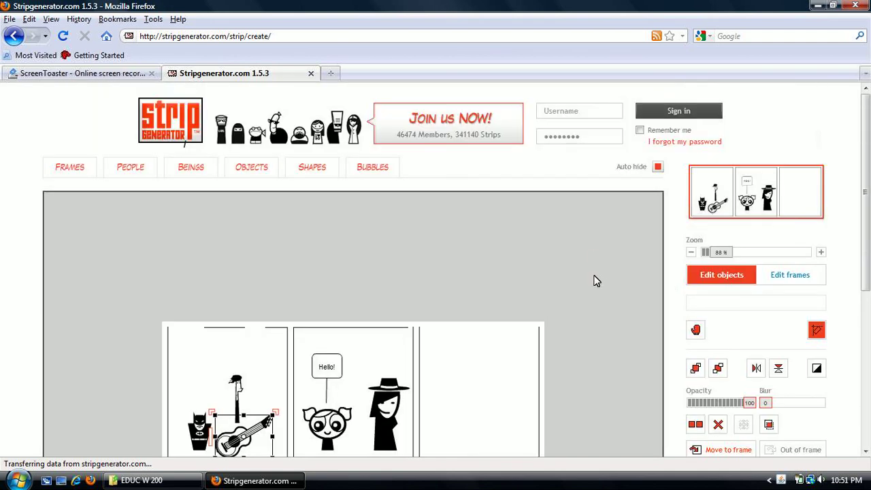
scroll(595, 279, down, 3)
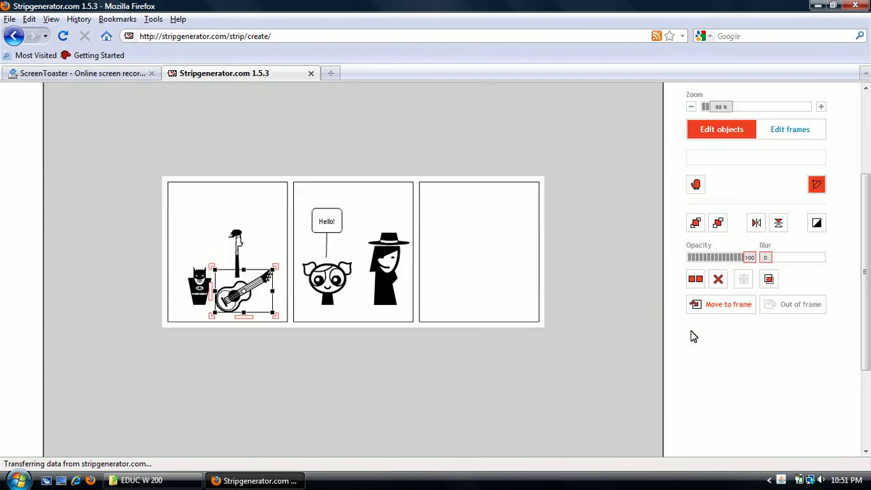